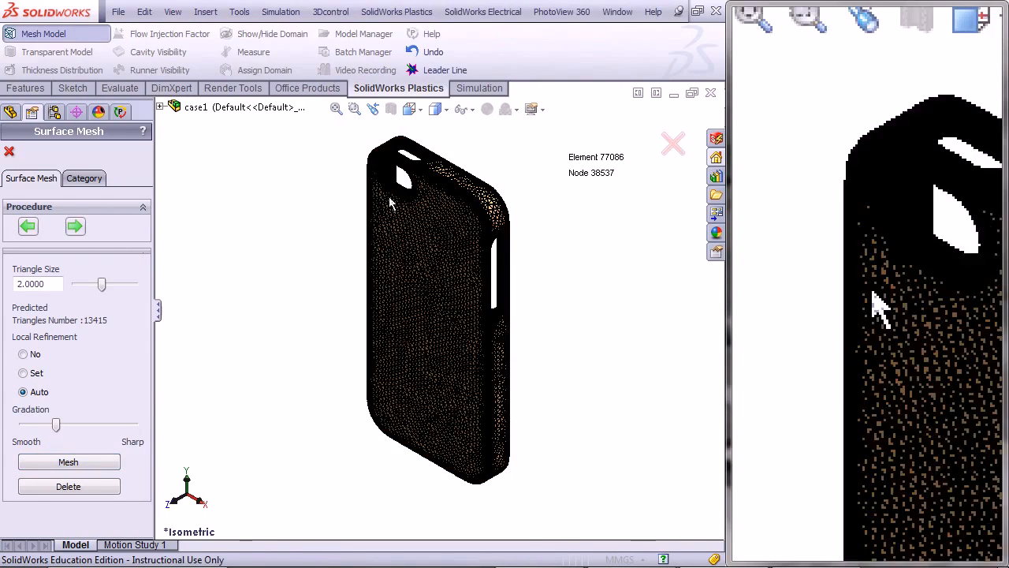
- Inspect the surface mesh around the case's camera opening, then accept the mesh summary and proceed to mesh editing
scroll(410, 190, "down", 10)
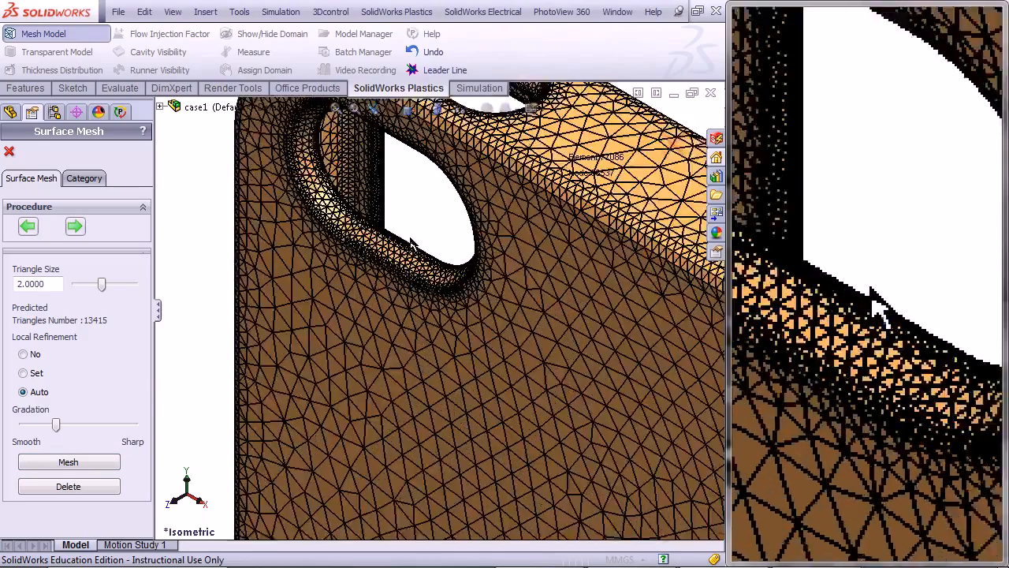
scroll(410, 233, "down", 6)
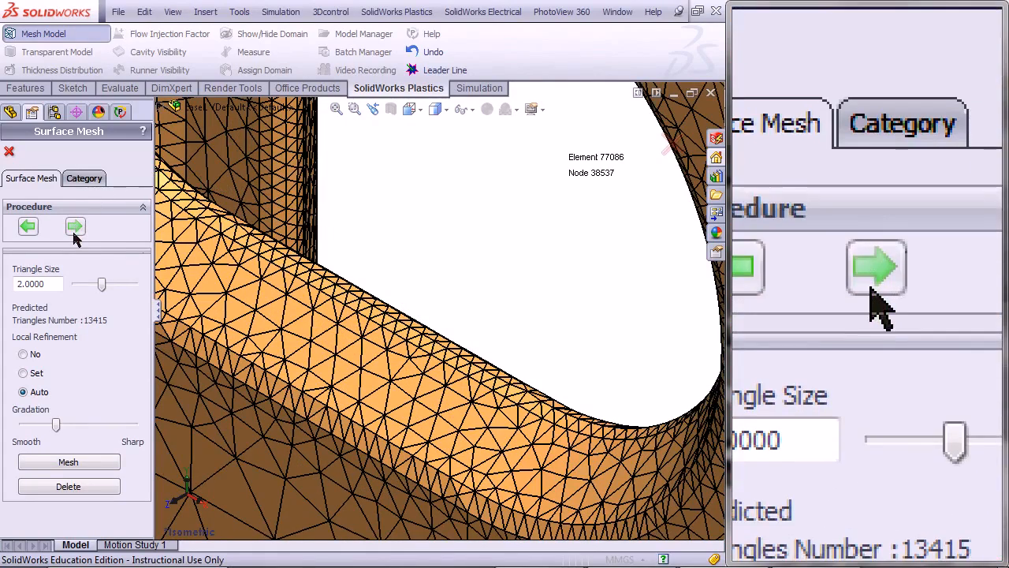
left_click(74, 229)
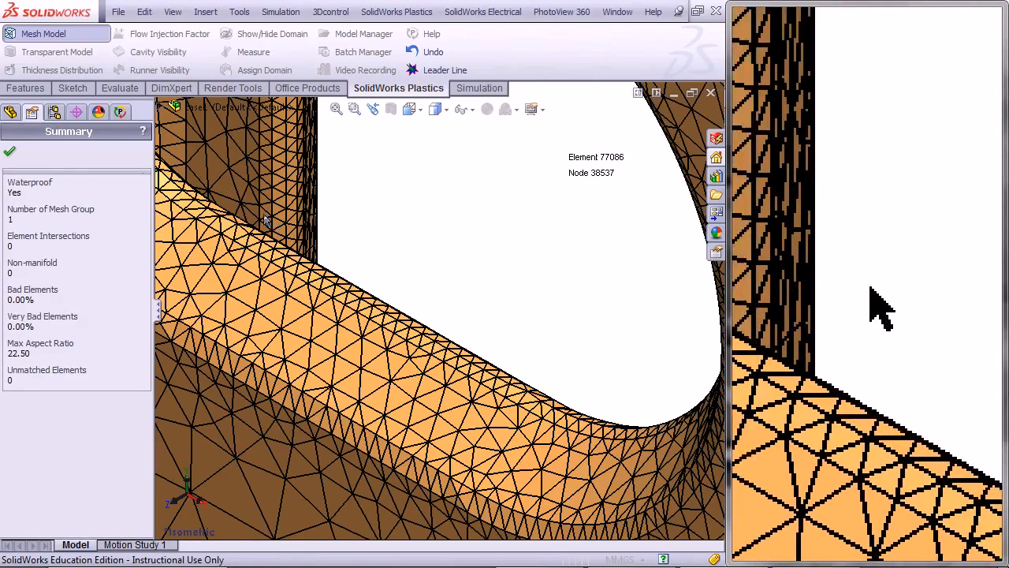
left_click(11, 151)
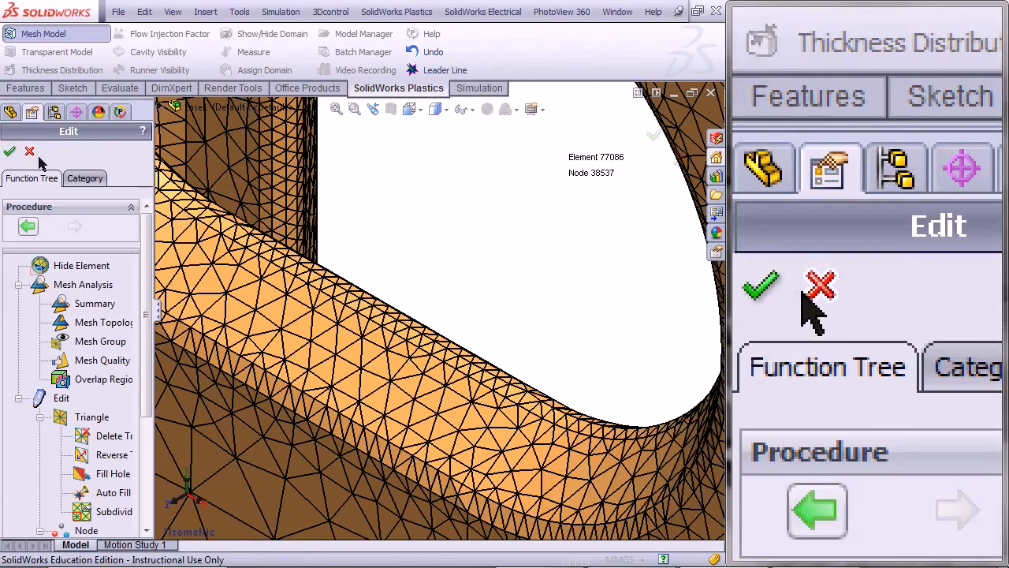
left_click(424, 208)
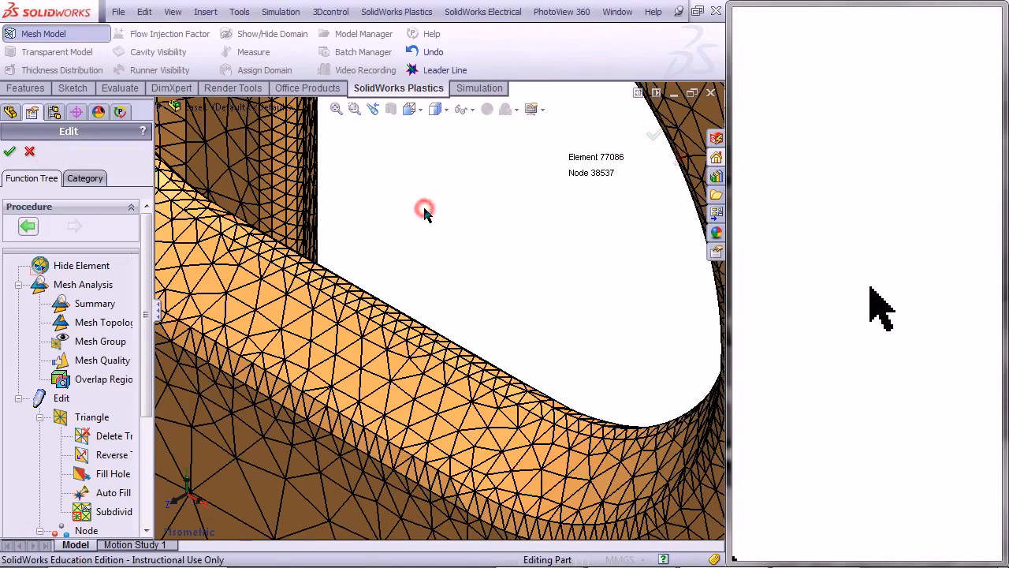
key("f")
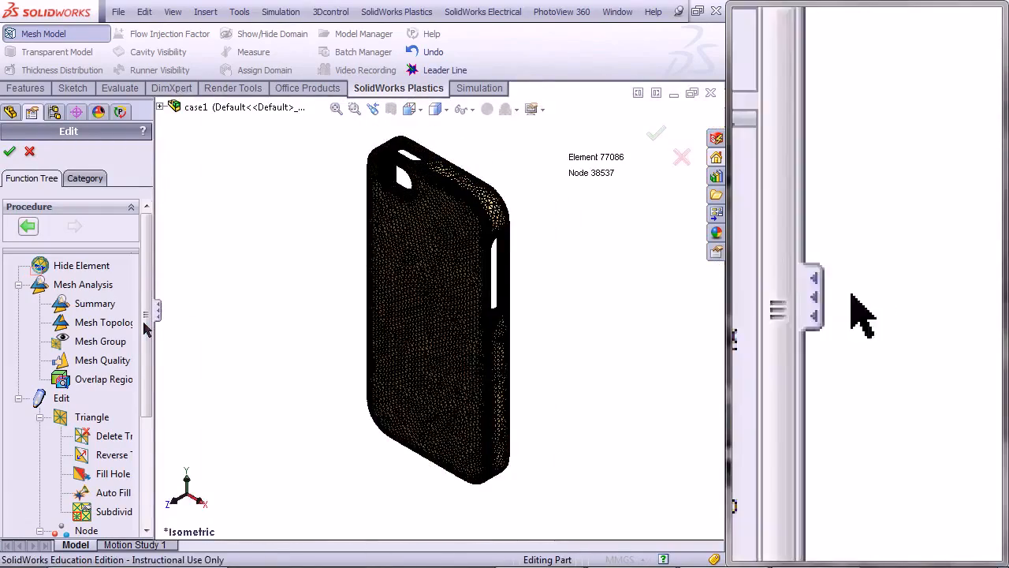
- Delete a single triangle and a nearby rectangular patch of visible triangles from the mesh on the case's back face
left_click_drag(158, 319, 221, 416)
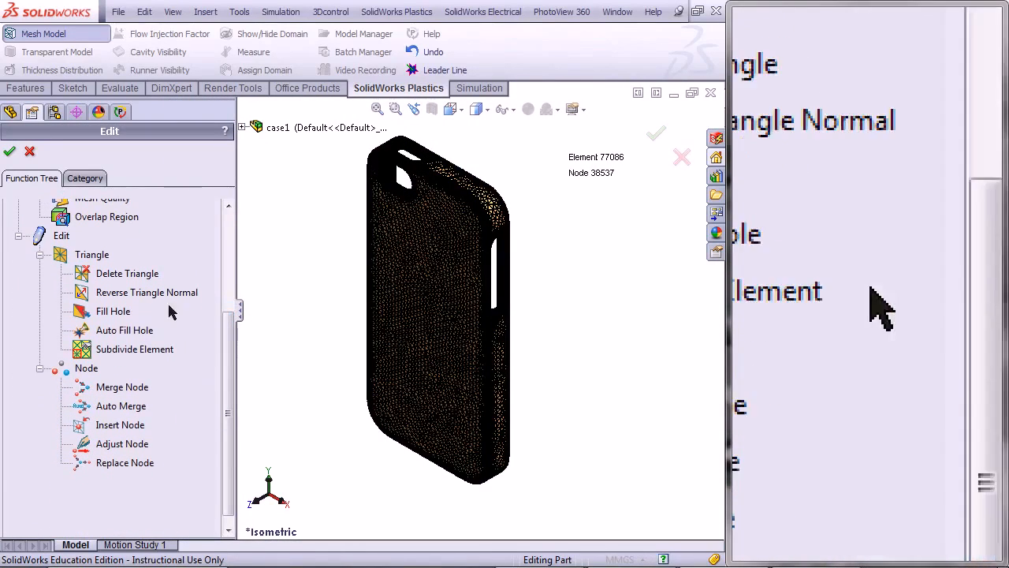
left_click(134, 278)
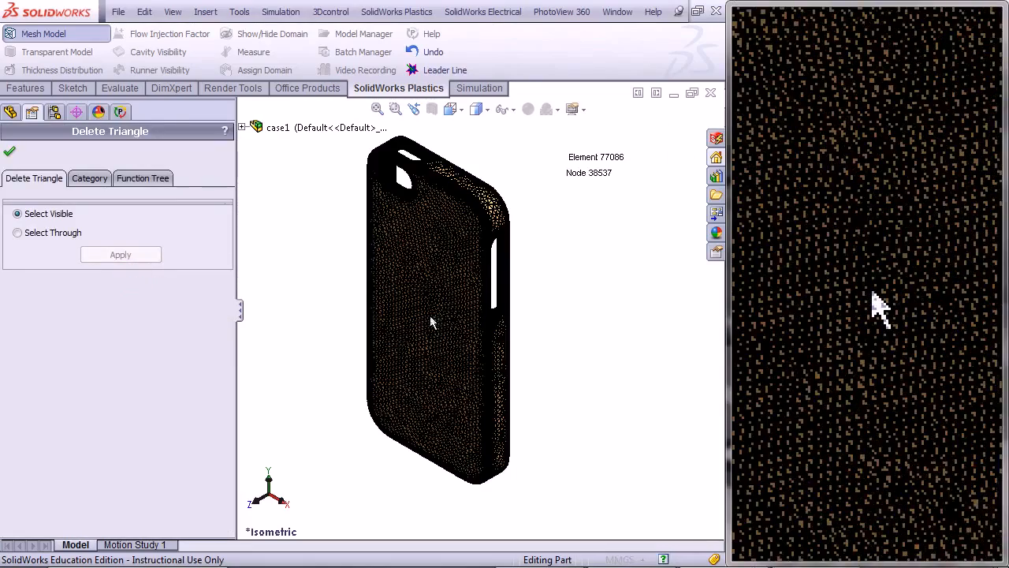
scroll(430, 315, "down", 5)
scroll(436, 312, "down", 3)
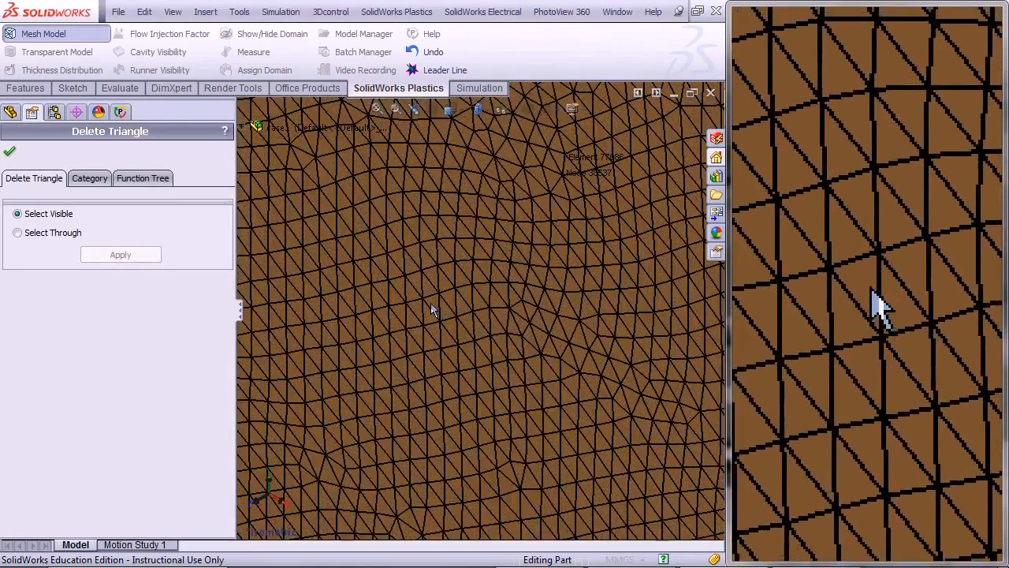
scroll(431, 306, "down", 3)
left_click(321, 246)
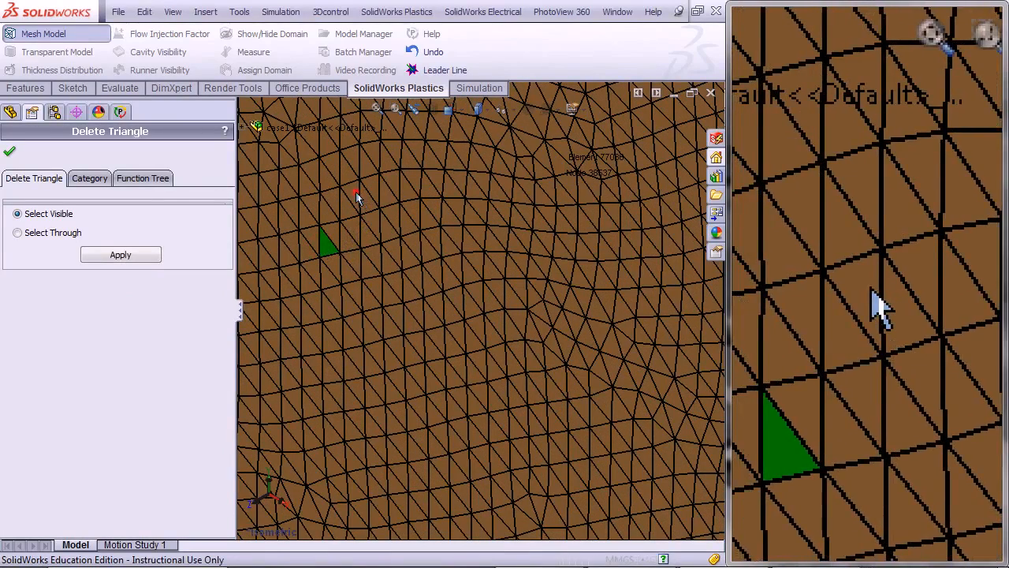
left_click_drag(356, 191, 416, 225)
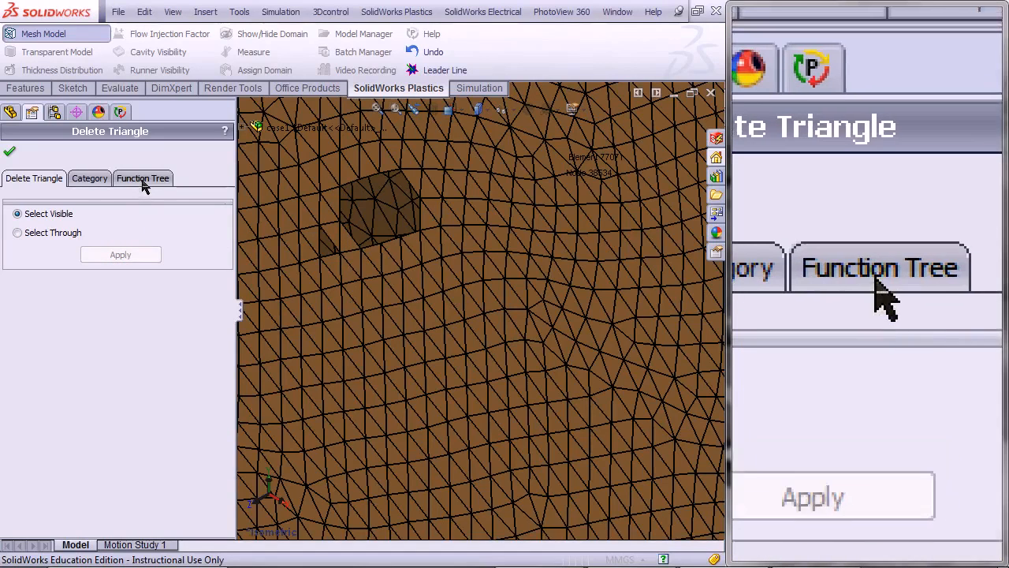
- Subdivide three separate visible triangles below the deleted patch using a density scale of 3
left_click(142, 179)
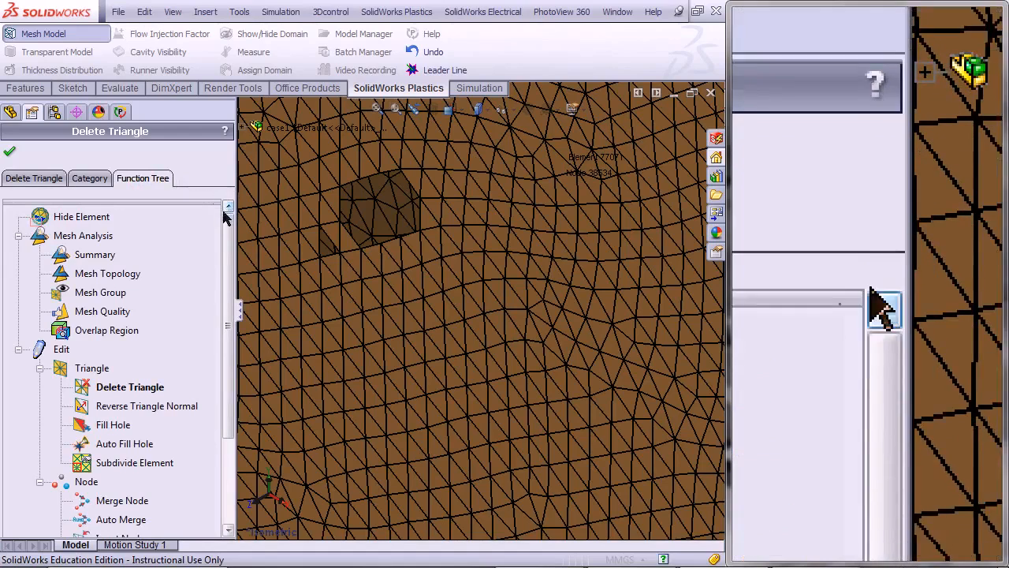
left_click_drag(225, 234, 223, 313)
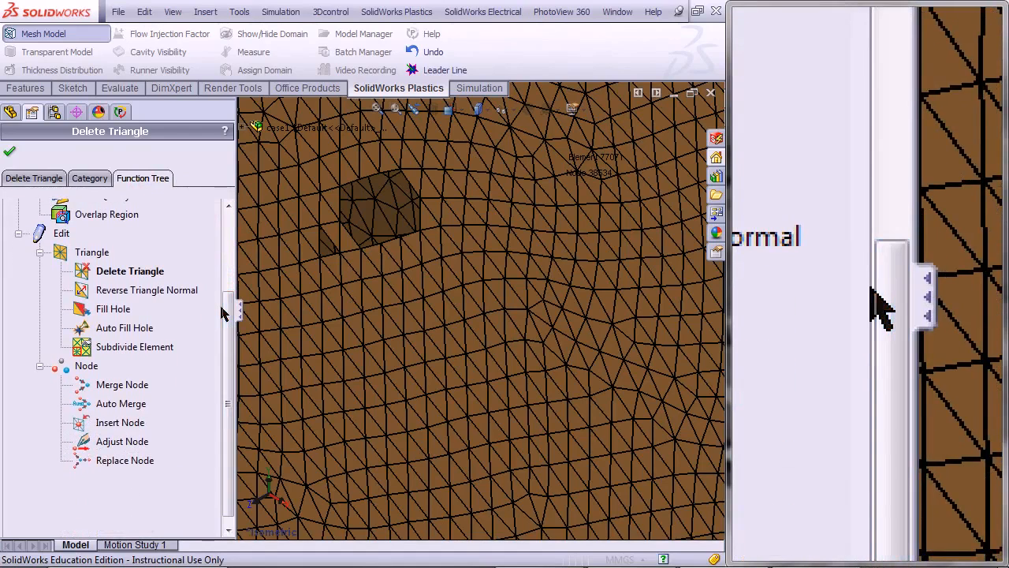
double_click(155, 351)
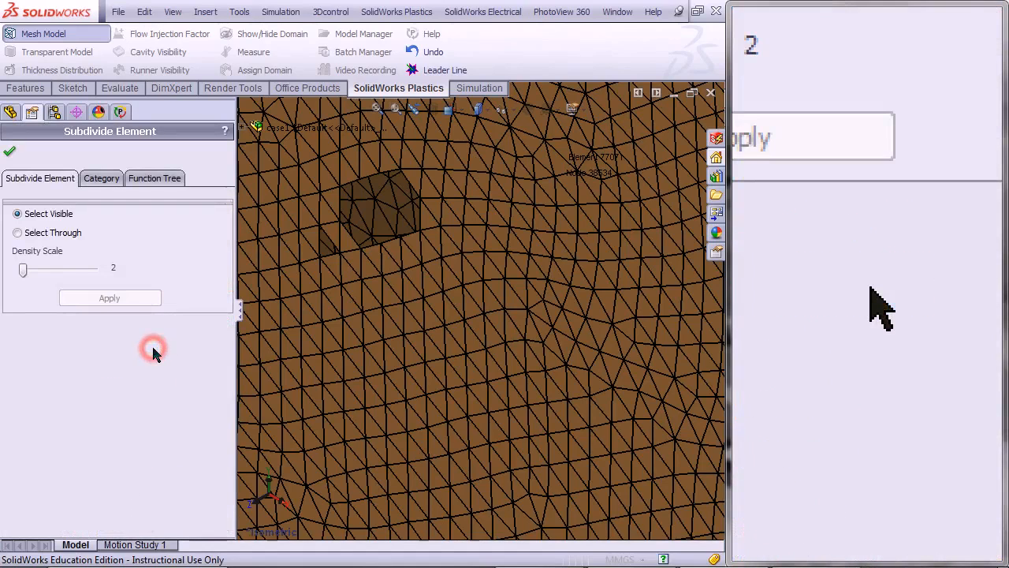
left_click(313, 332)
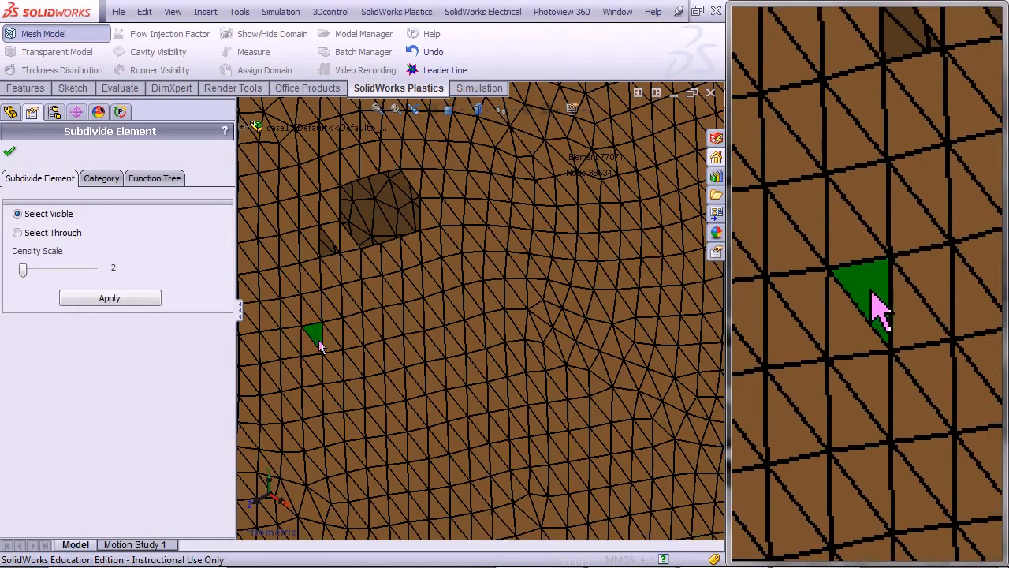
left_click(330, 403)
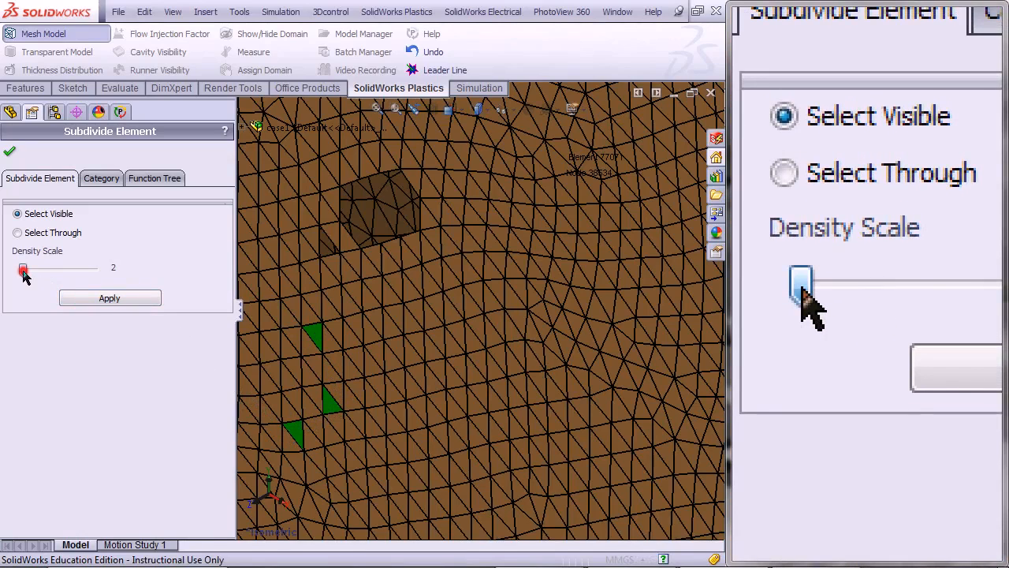
left_click_drag(33, 271, 34, 270)
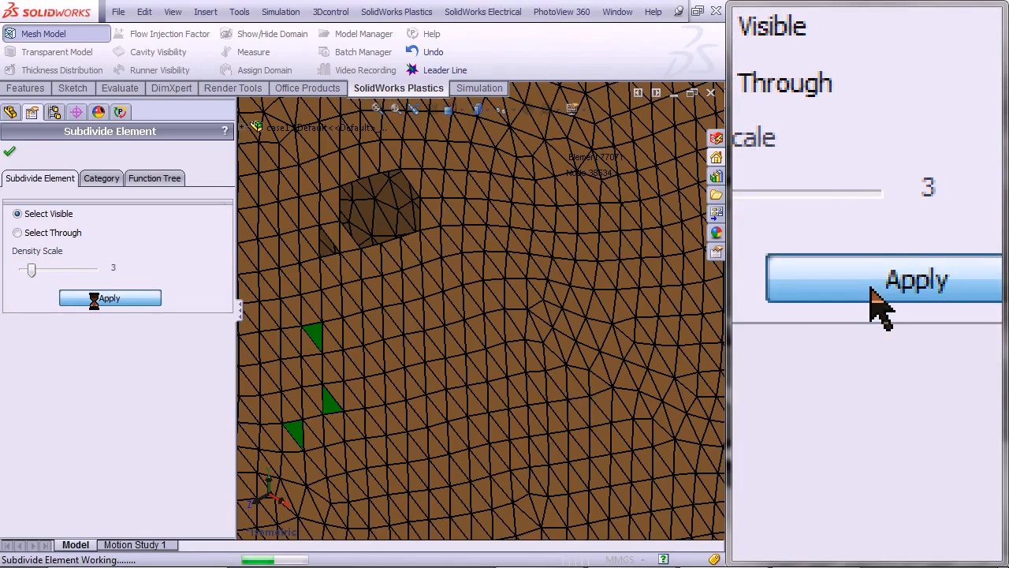
left_click(94, 305)
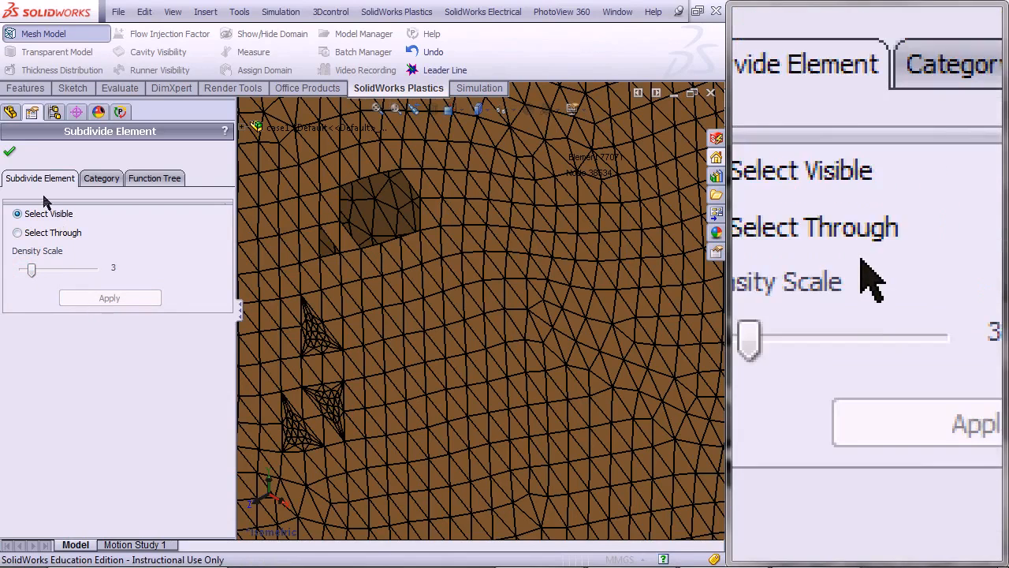
left_click(11, 153)
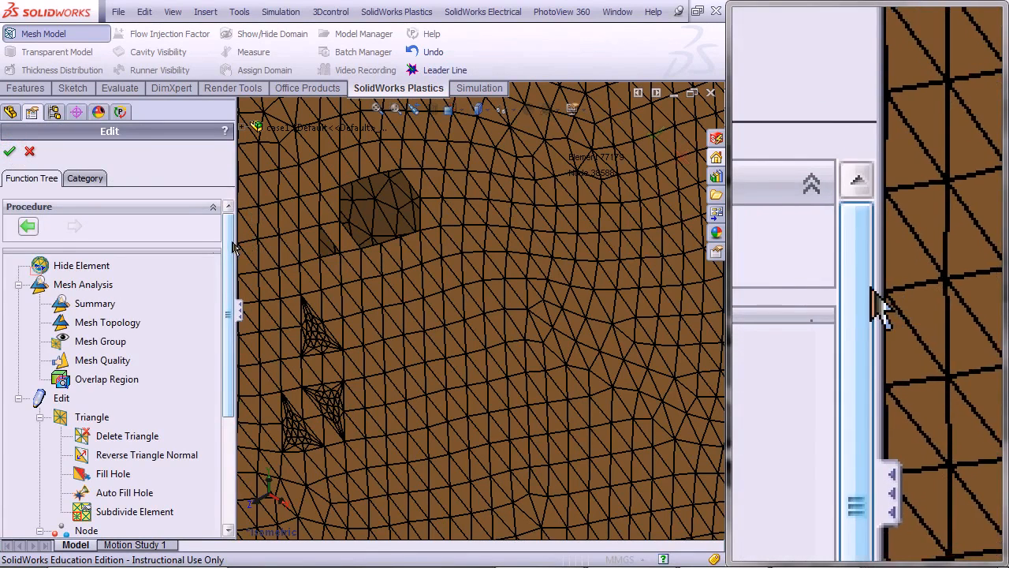
- Insert new nodes into a column of adjacent triangles near the middle of the back face and finish editing the shell mesh
left_click_drag(230, 241, 219, 359)
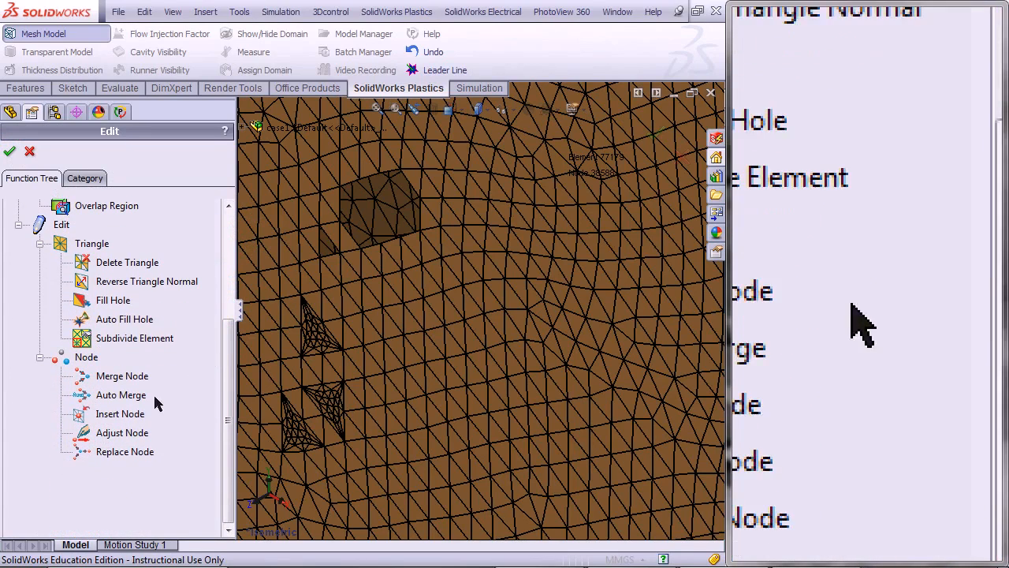
left_click(122, 414)
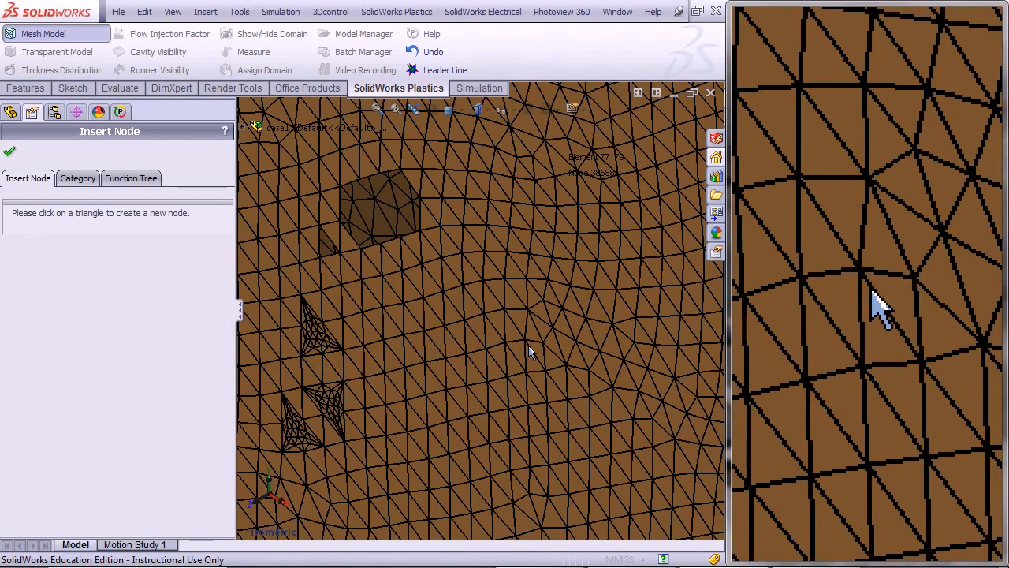
left_click(535, 351)
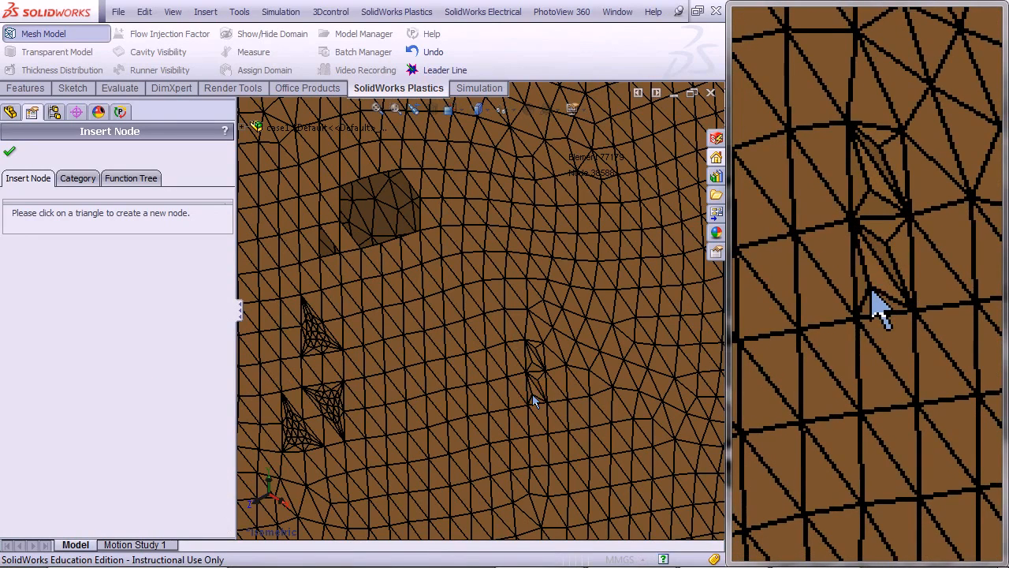
left_click(532, 394)
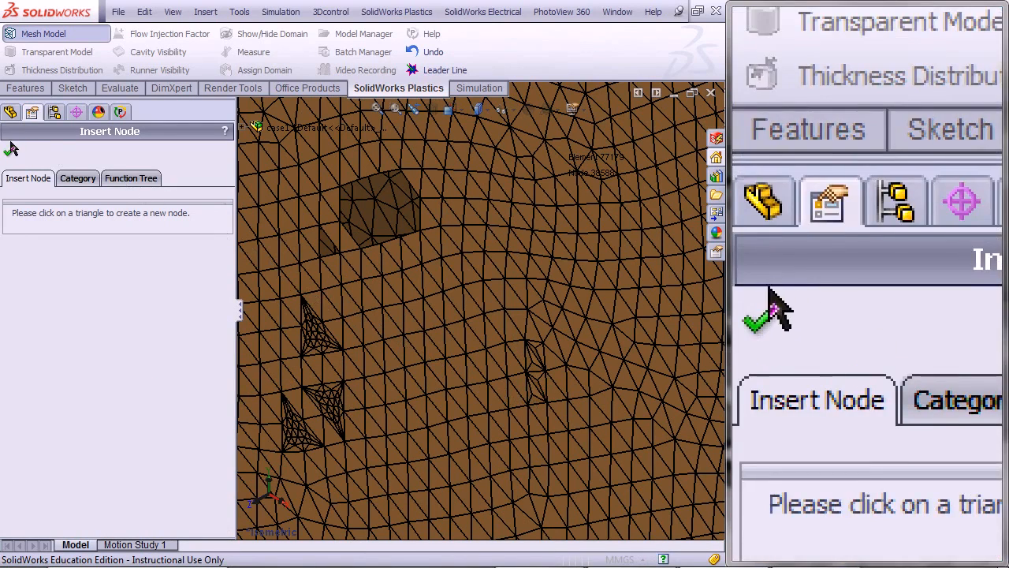
left_click(7, 151)
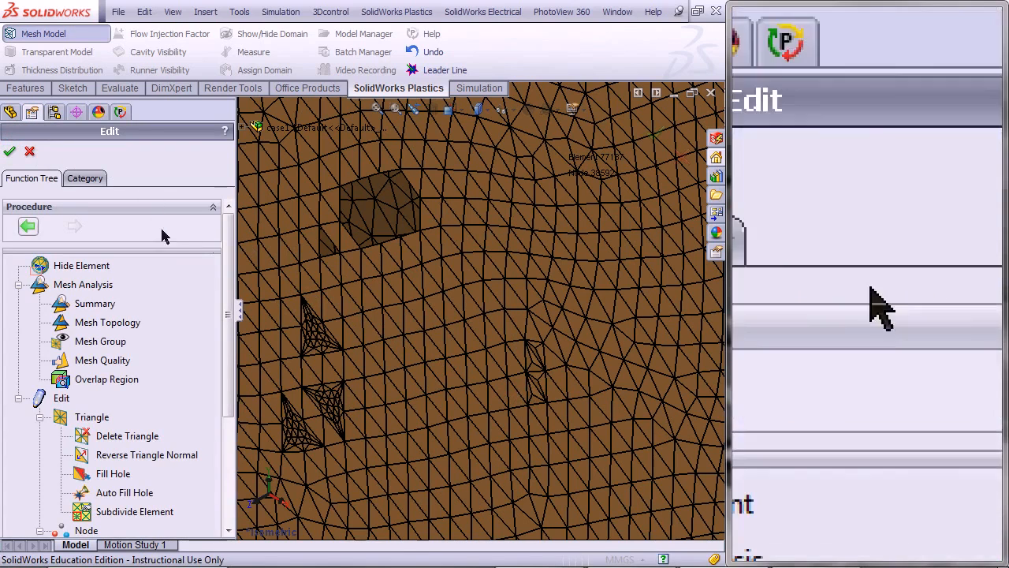
scroll(223, 299, "down", 5)
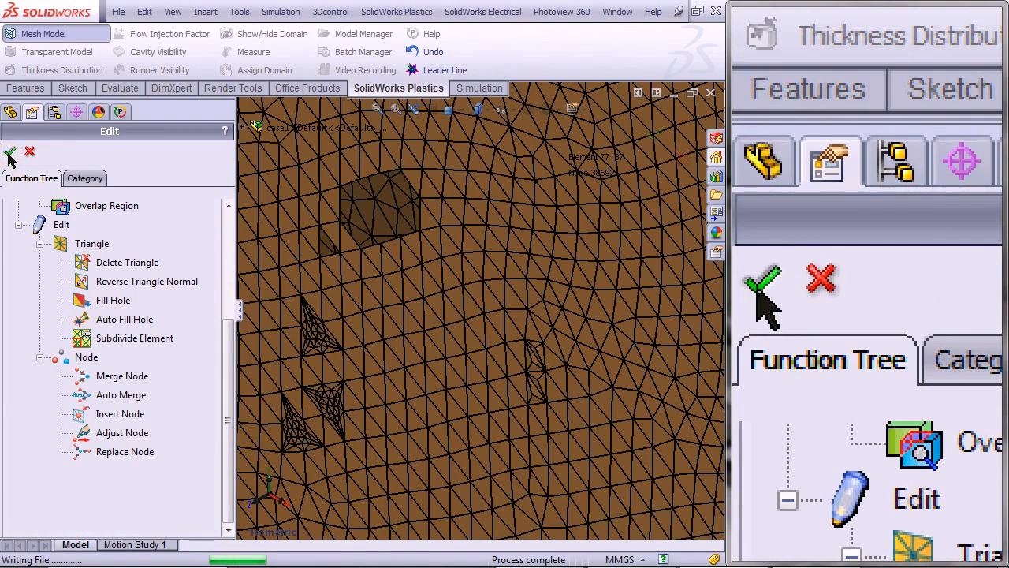
left_click(10, 152)
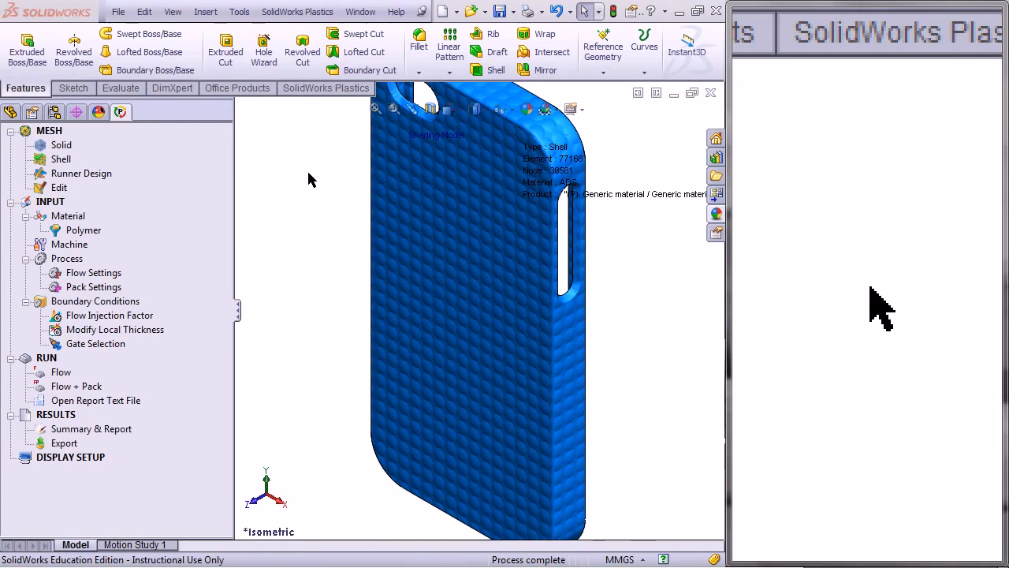
- Start the Solid Mesh Procedure with the previous meshing parameters and generate a surface mesh with triangle size 2.0000 and Auto local refinement
right_click(68, 148)
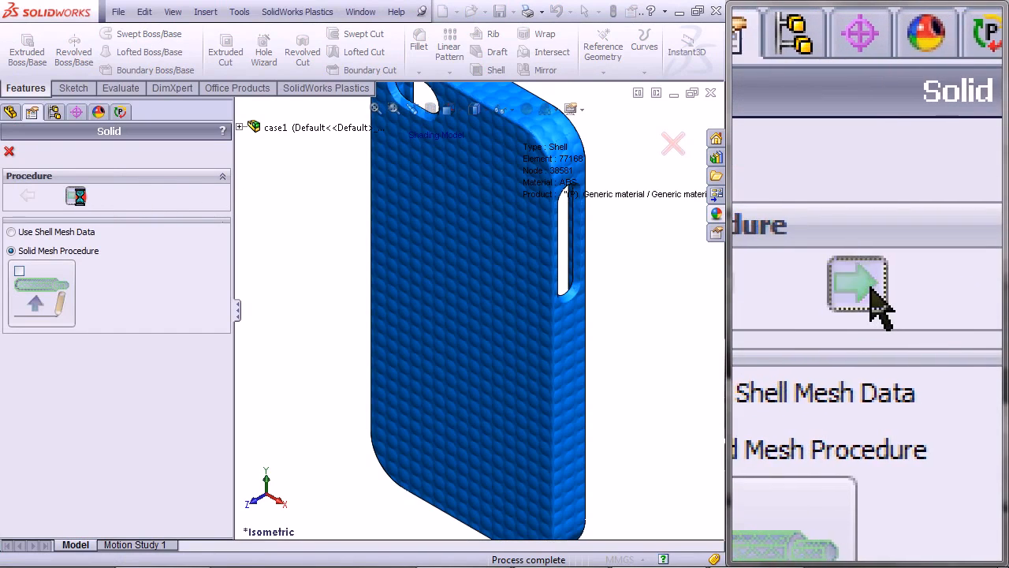
left_click(78, 197)
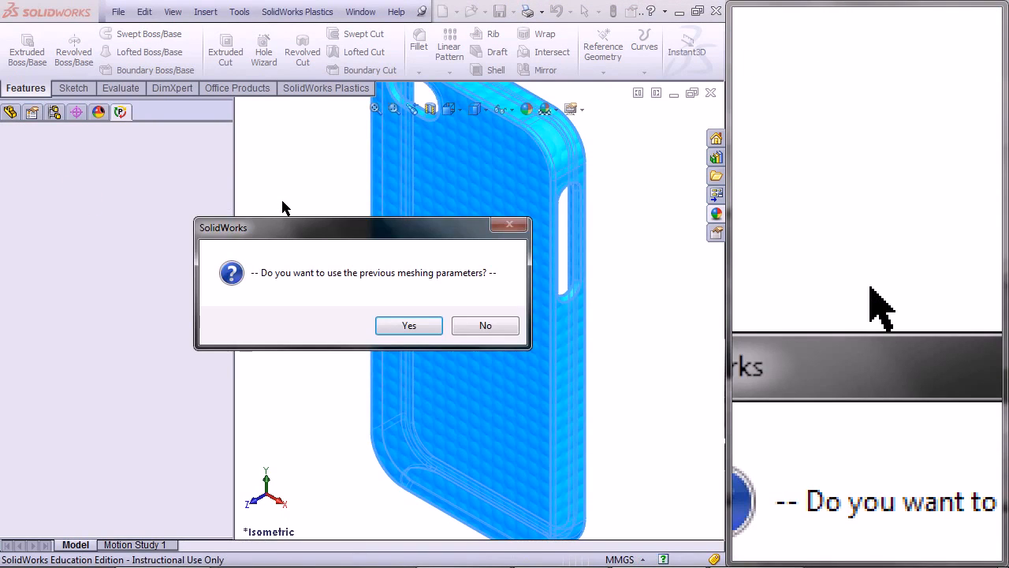
left_click(390, 330)
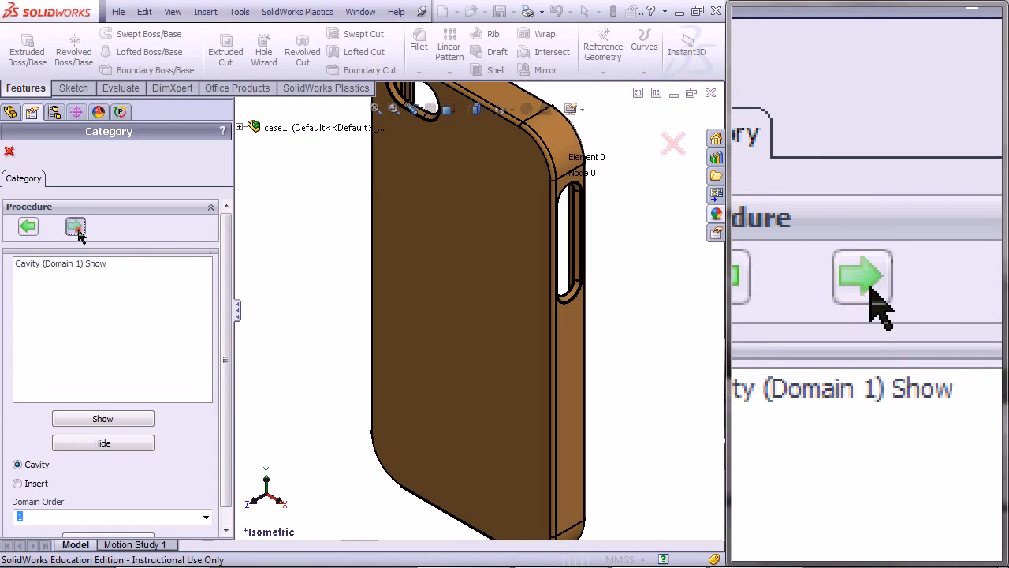
left_click(77, 226)
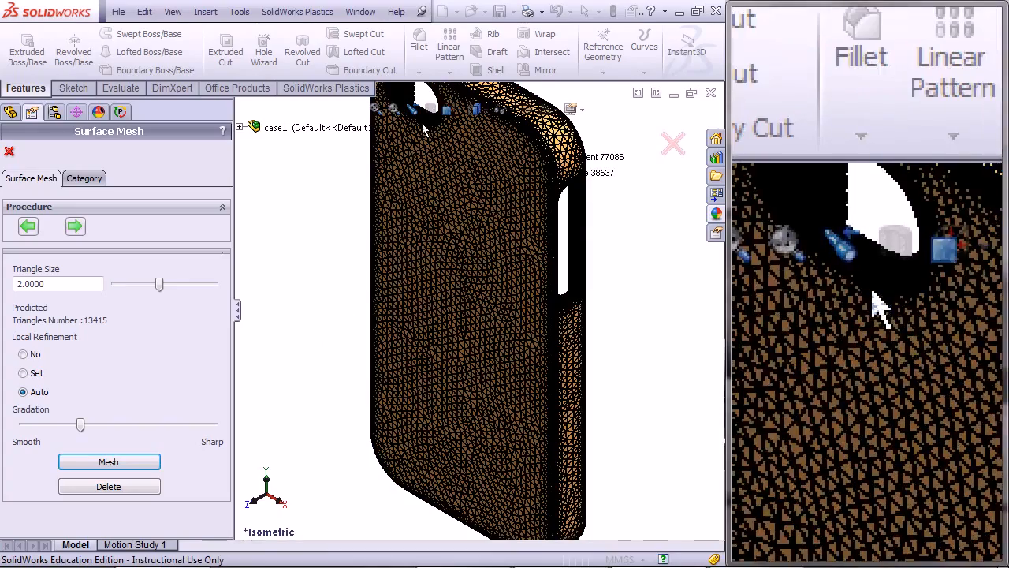
- Accept the new surface mesh and its summary without mesh edits, and proceed to the choice of solid mesh type
scroll(442, 132, "down", 3)
scroll(449, 197, "down", 5)
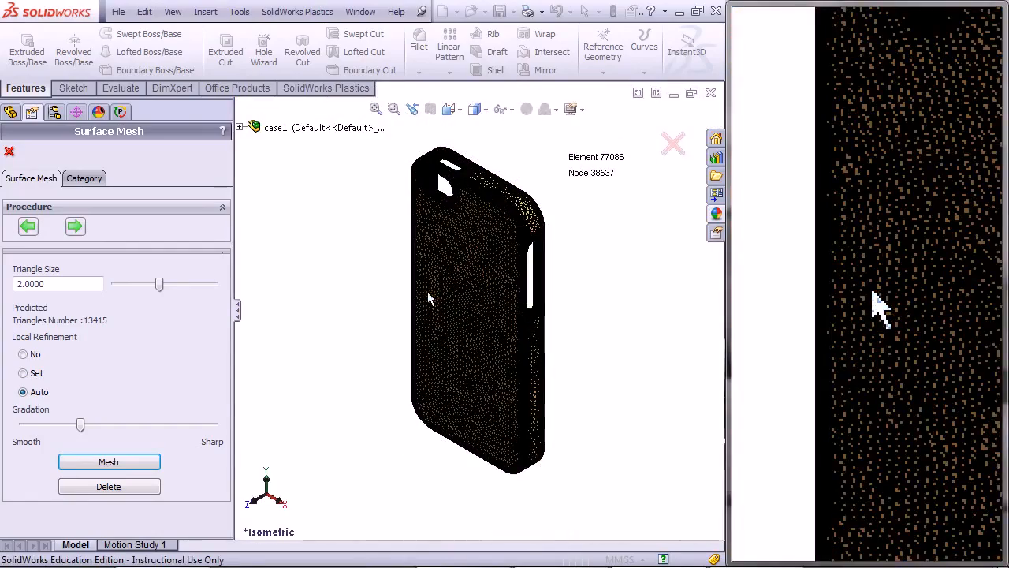
left_click(77, 227)
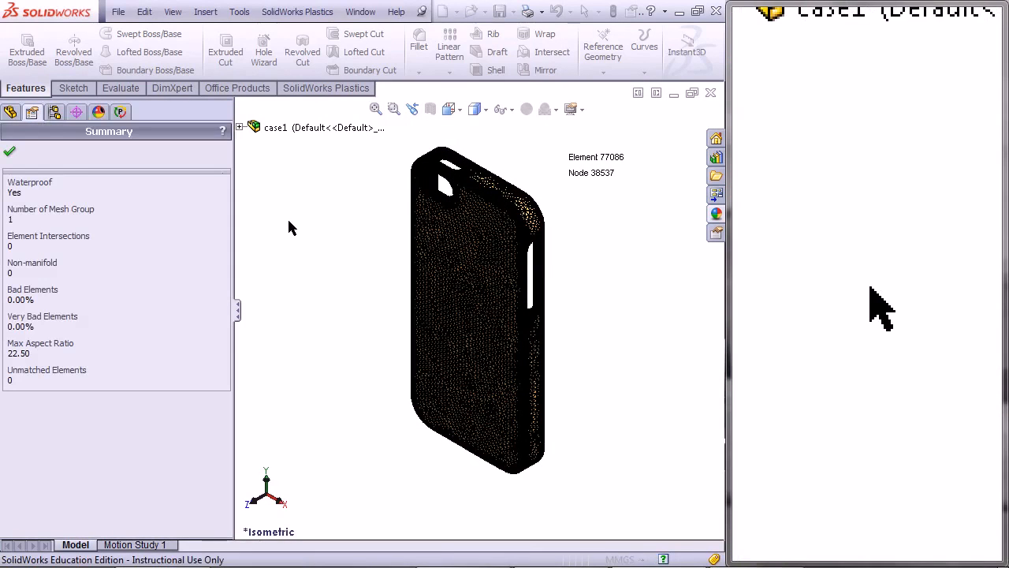
left_click(16, 152)
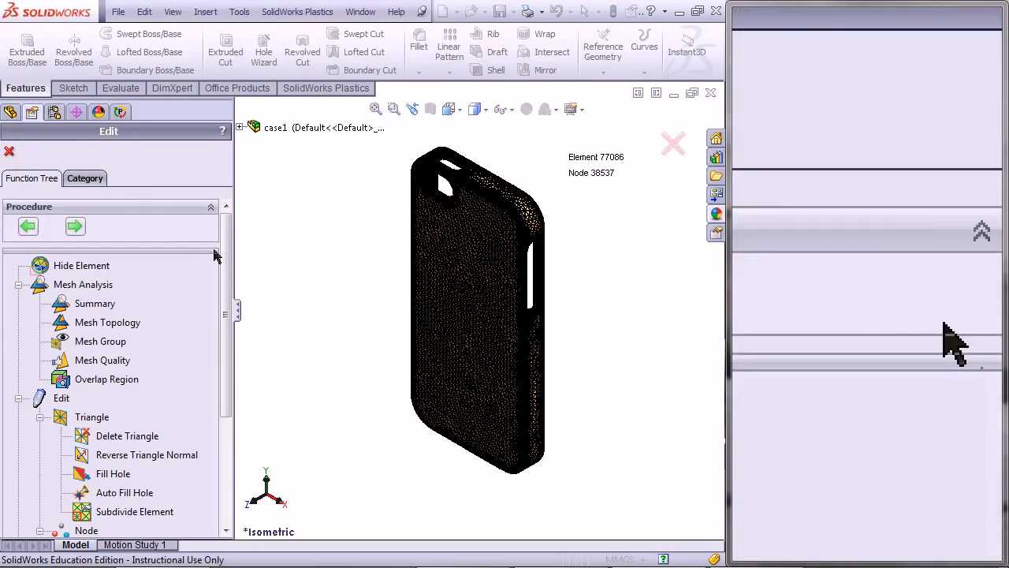
mouse_move(226, 276)
left_mouse_down()
mouse_move(218, 379)
mouse_move(239, 291)
left_mouse_up()
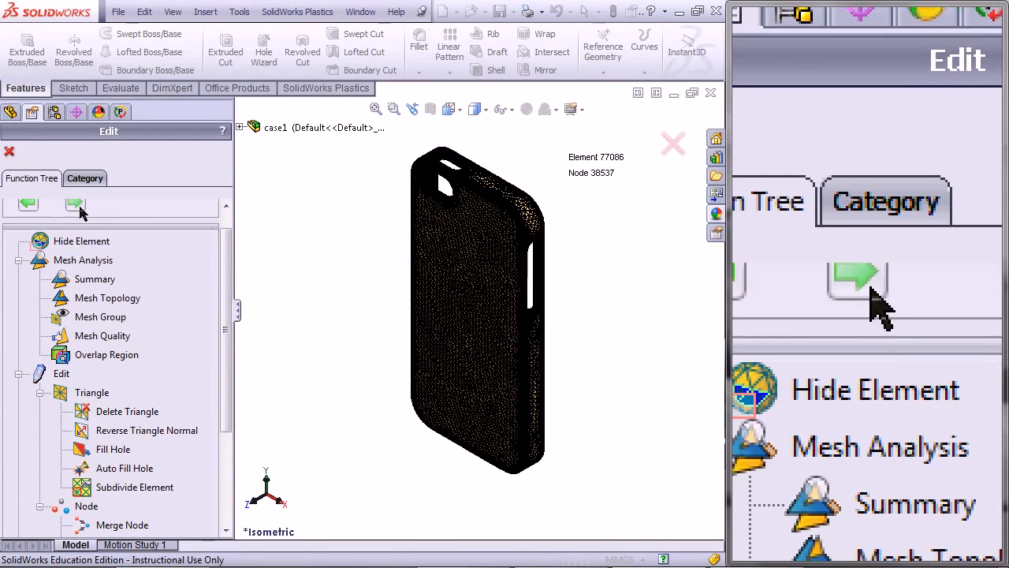
left_click(78, 206)
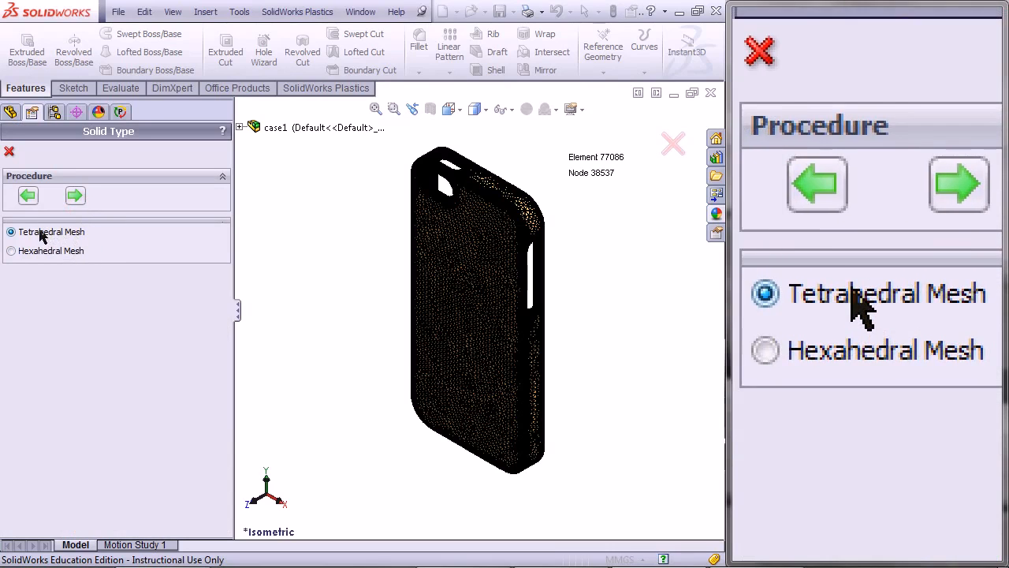
- Choose the tetrahedral type and generate a Hybrid solid mesh with slightly sharper gradation and a minimum boundary-layer element thickness of 0.1
left_click(78, 196)
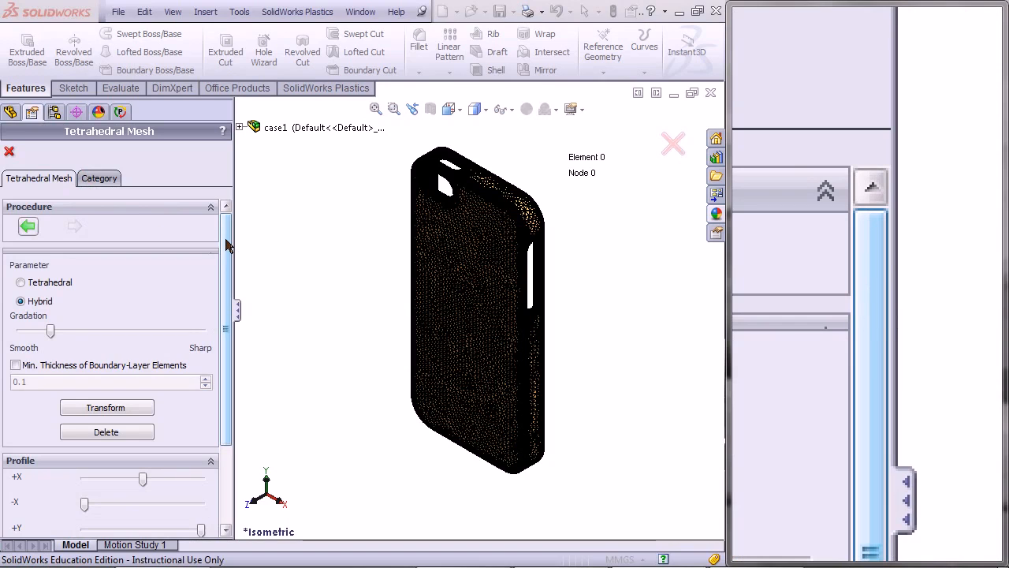
left_click_drag(226, 239, 221, 270)
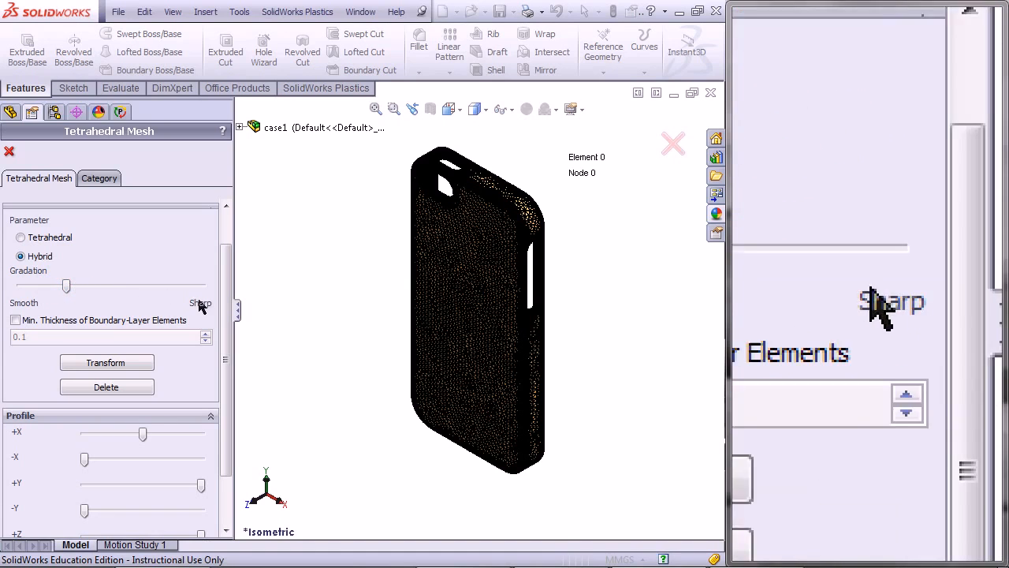
scroll(228, 314, "down", 3)
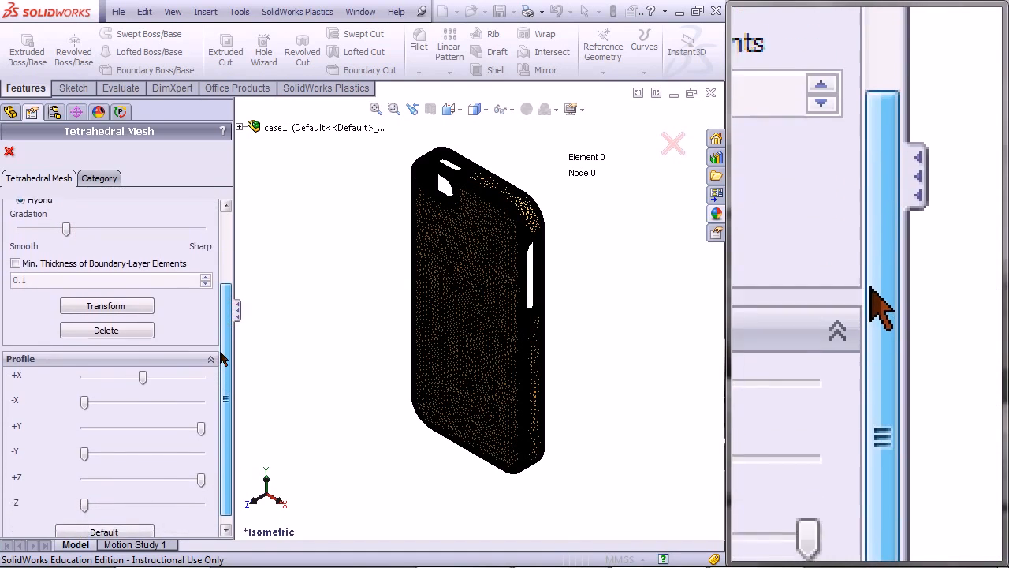
left_click(27, 266)
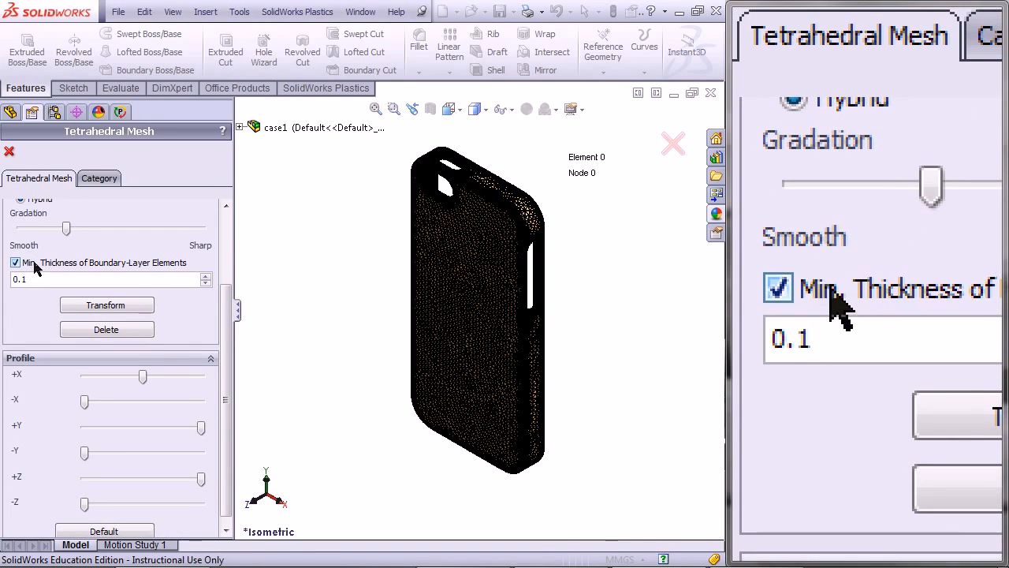
scroll(223, 307, "down", 1)
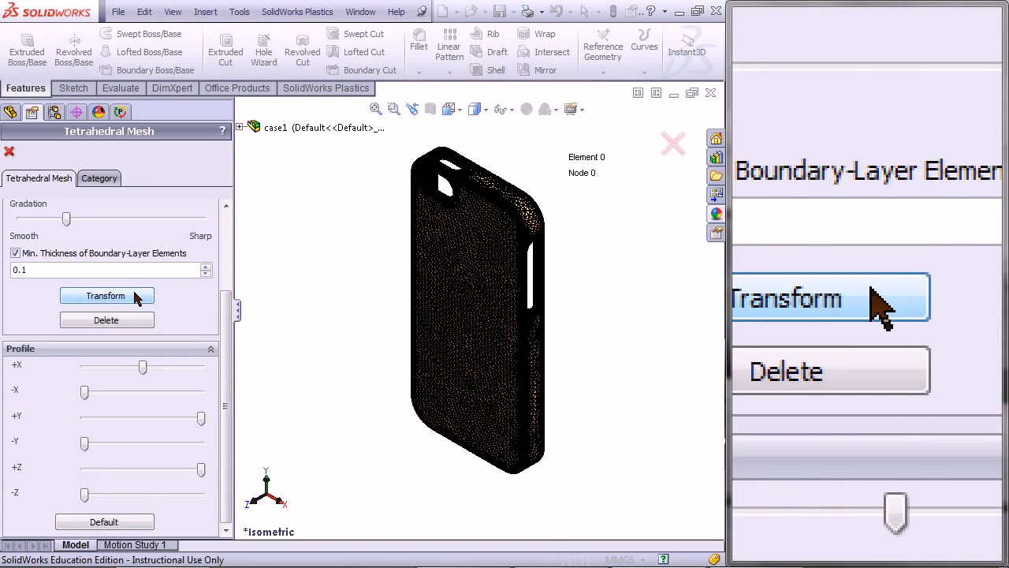
left_click(134, 294)
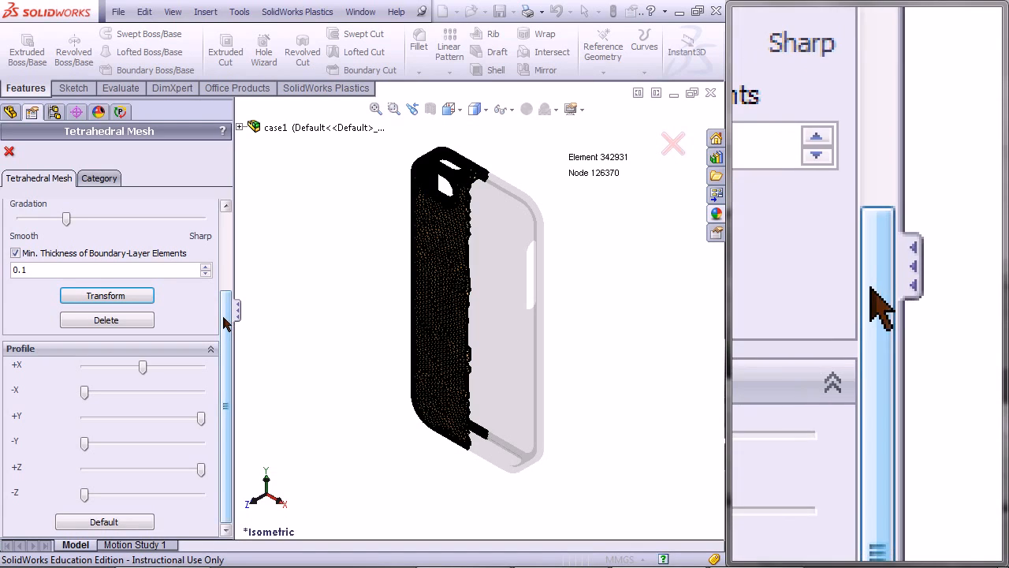
- Examine the element layers along the mesh's cut edge and accept the tetrahedral solid mesh with its single domain assigned as Cavity
scroll(227, 331, "up", 3)
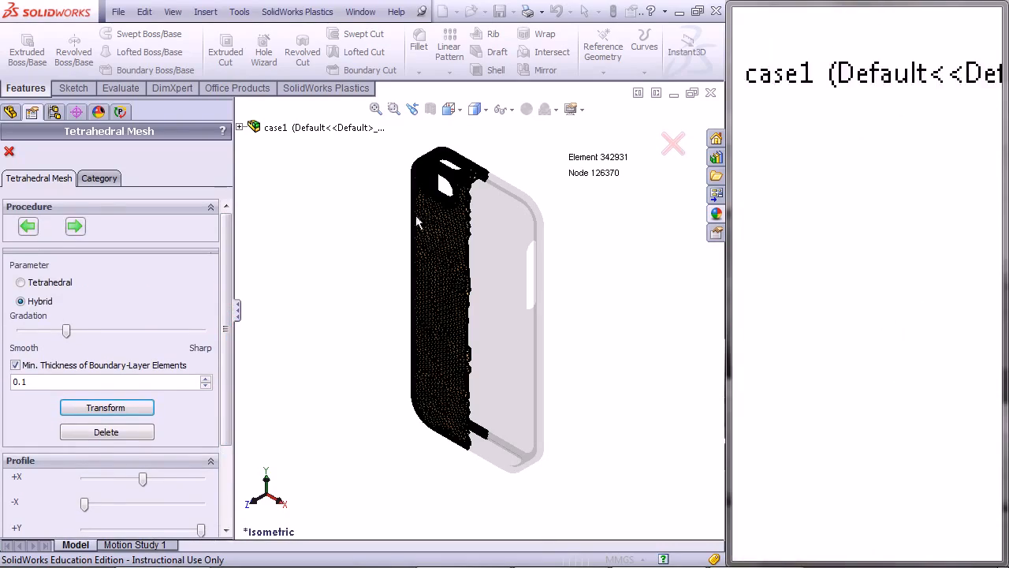
scroll(476, 233, "down", 8)
scroll(478, 229, "down", 5)
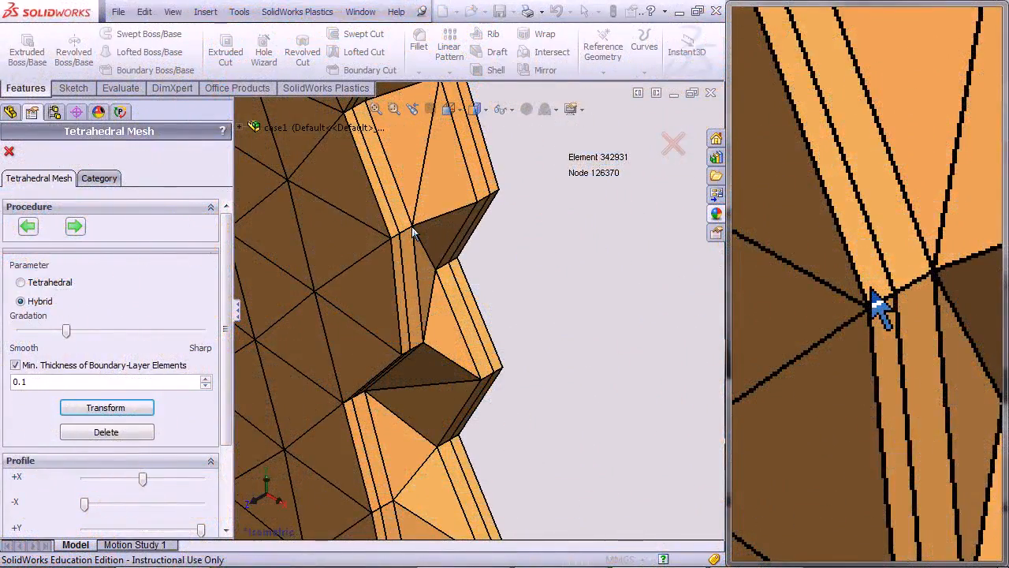
scroll(485, 213, "up", 5)
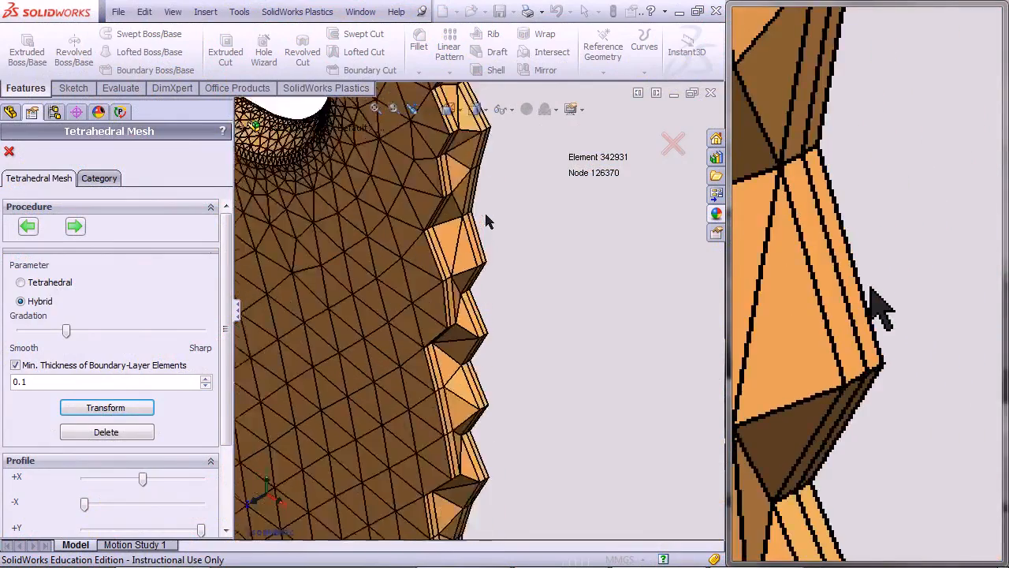
scroll(485, 213, "up", 5)
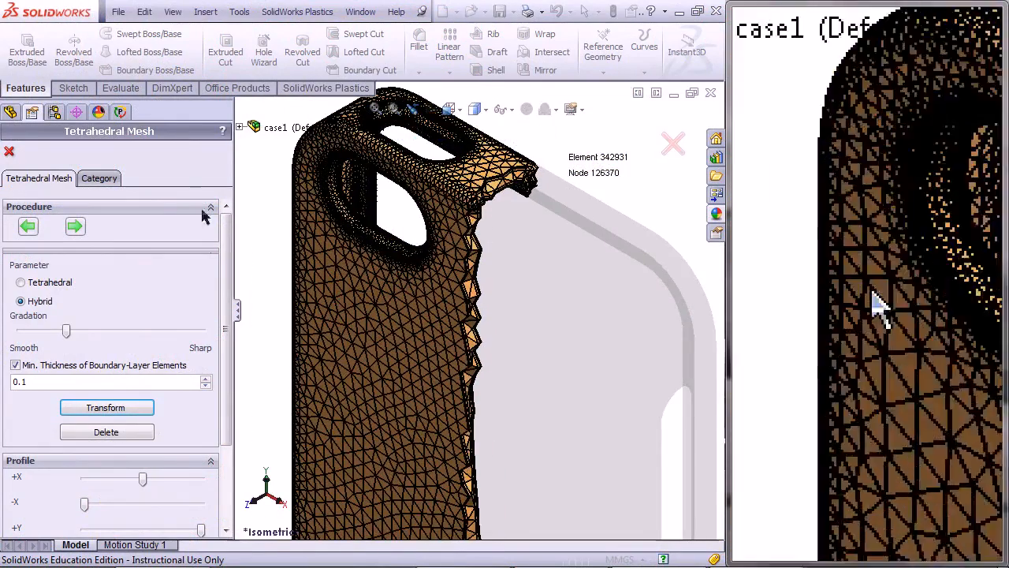
left_click(78, 226)
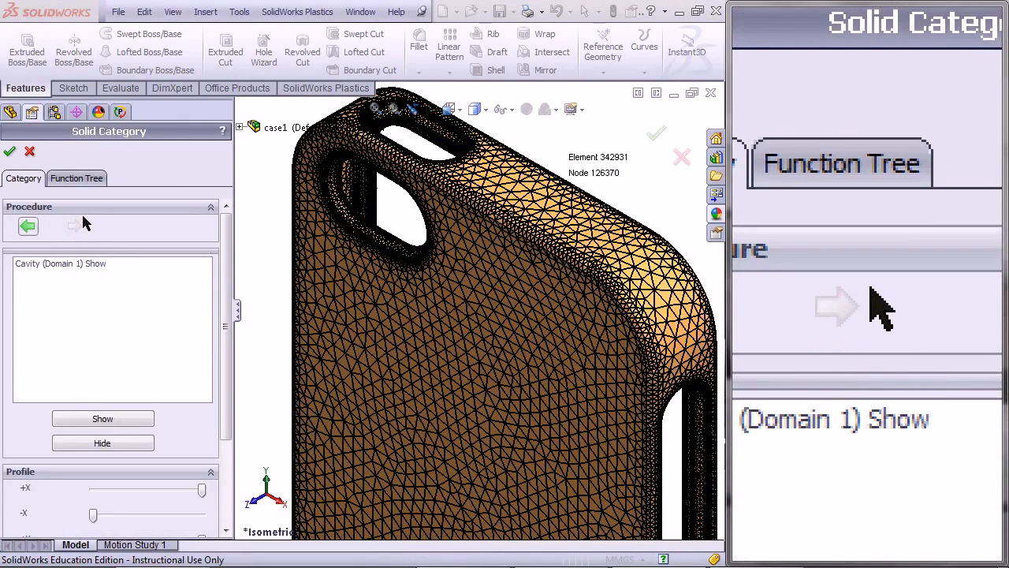
left_click(11, 153)
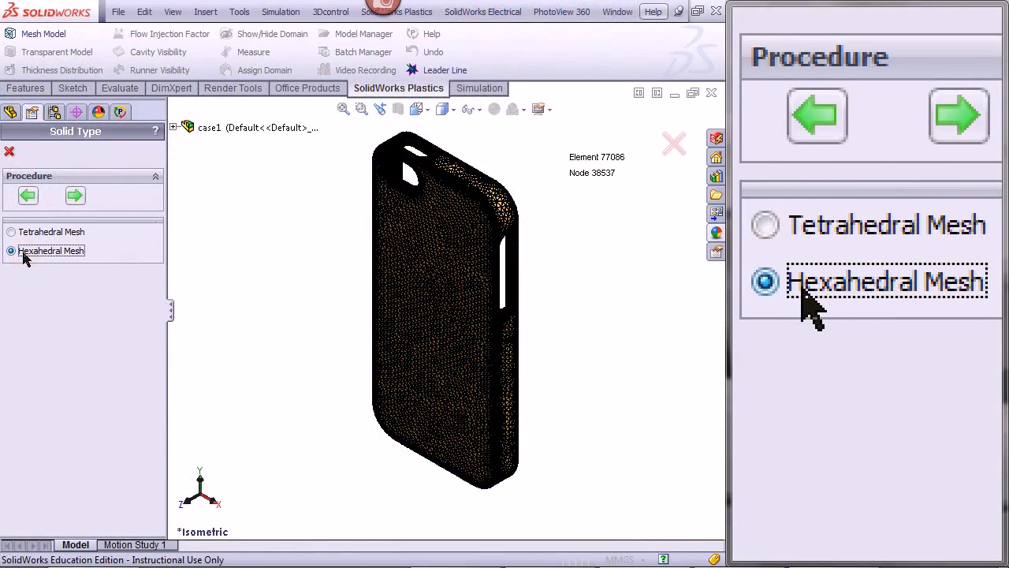
- Proceed with the hexahedral mesh type and generate a Voxel mesh using Good Surface Mesh and a hexahedral size of 2
left_click(75, 196)
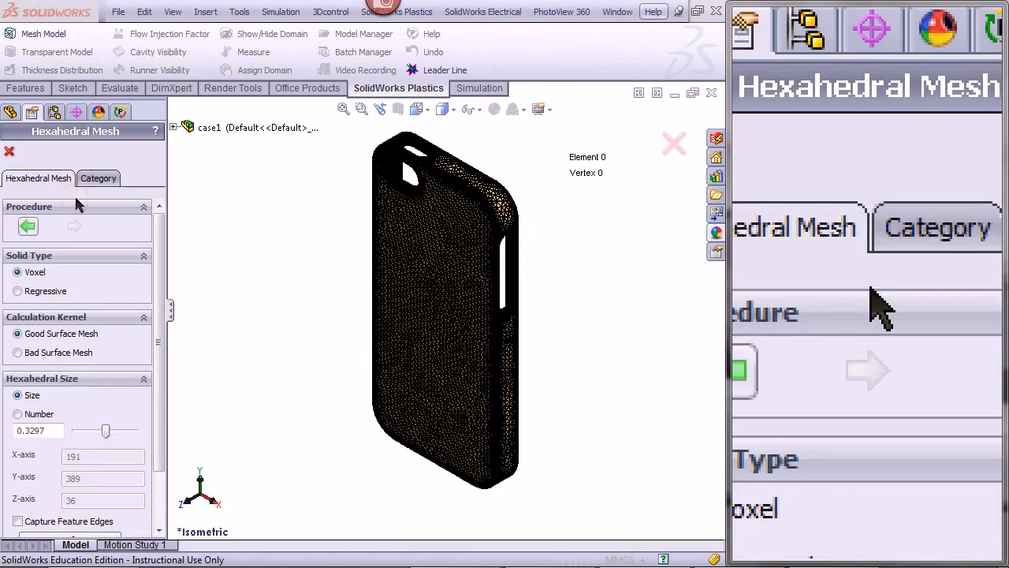
left_click_drag(158, 229, 156, 298)
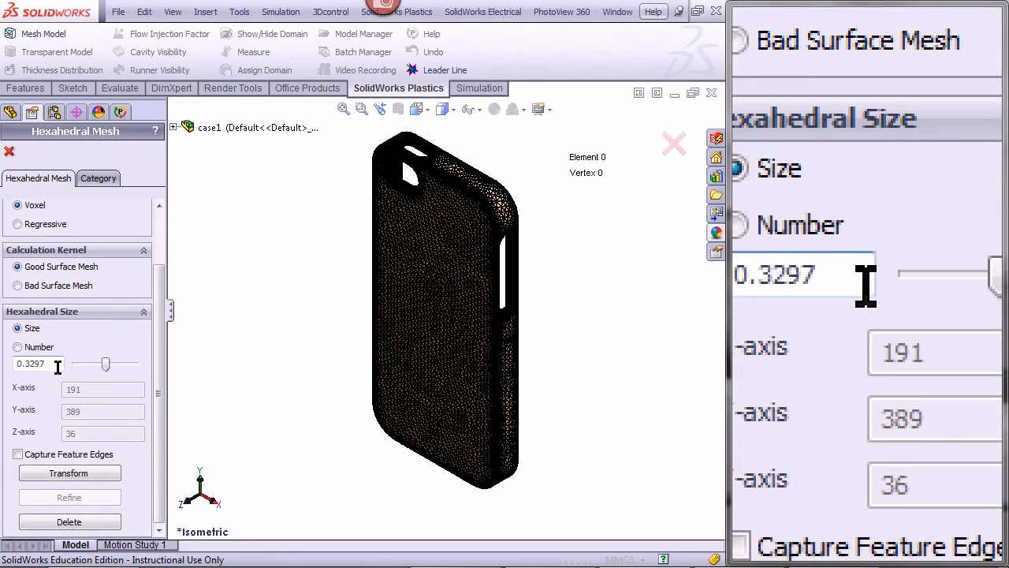
double_click(58, 367)
type("2")
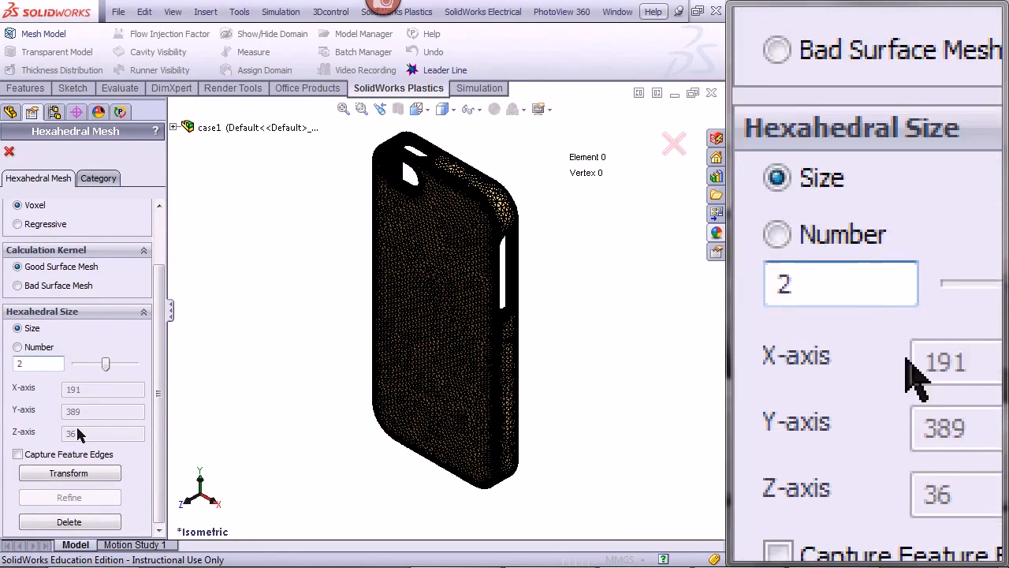
left_click(84, 477)
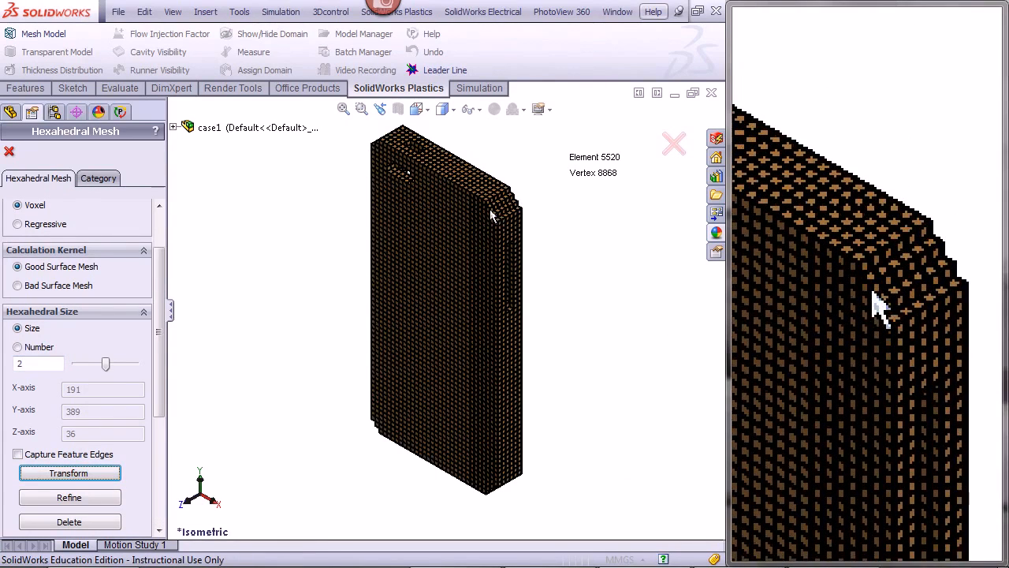
- Reduce the hexahedral size to 0.5 and regenerate the voxel mesh of the case
scroll(491, 214, "down", 10)
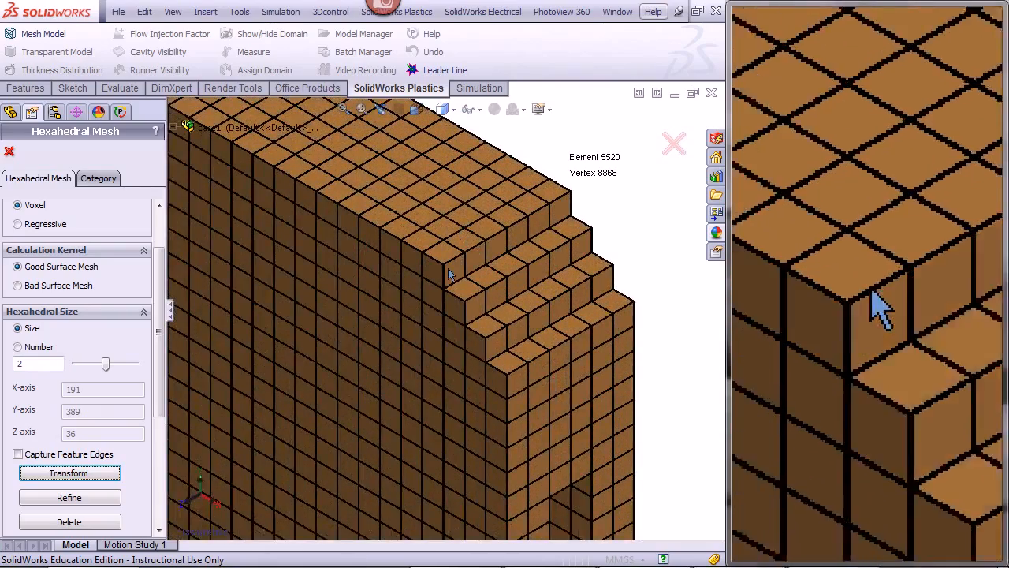
scroll(446, 282, "down", 2)
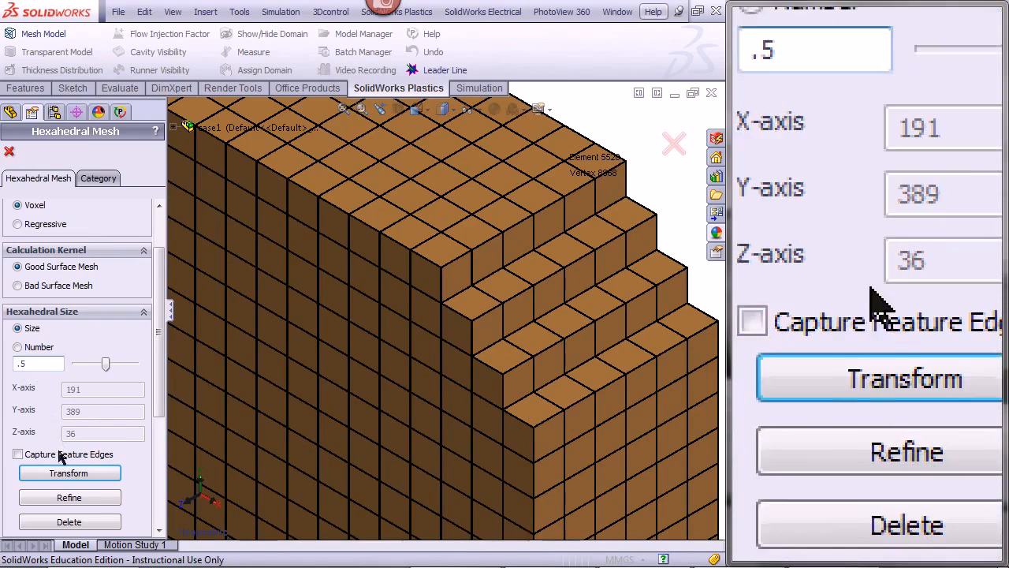
left_click(68, 473)
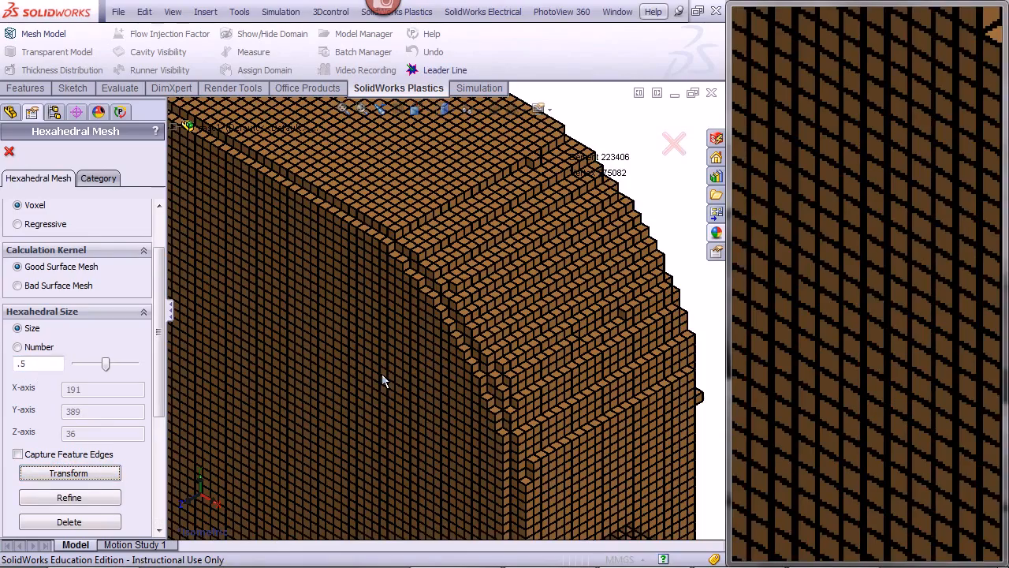